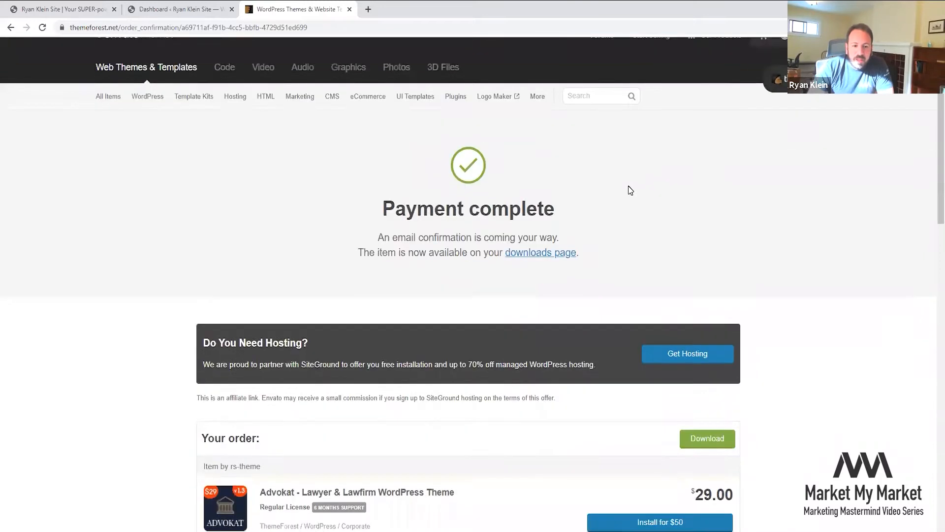
- Search Google for "advokat" in a new tab and open the Wikipedia article on it
{"action": "left_click_drag", "start_coordinate": [228, 383], "coordinate": [150, 344]}
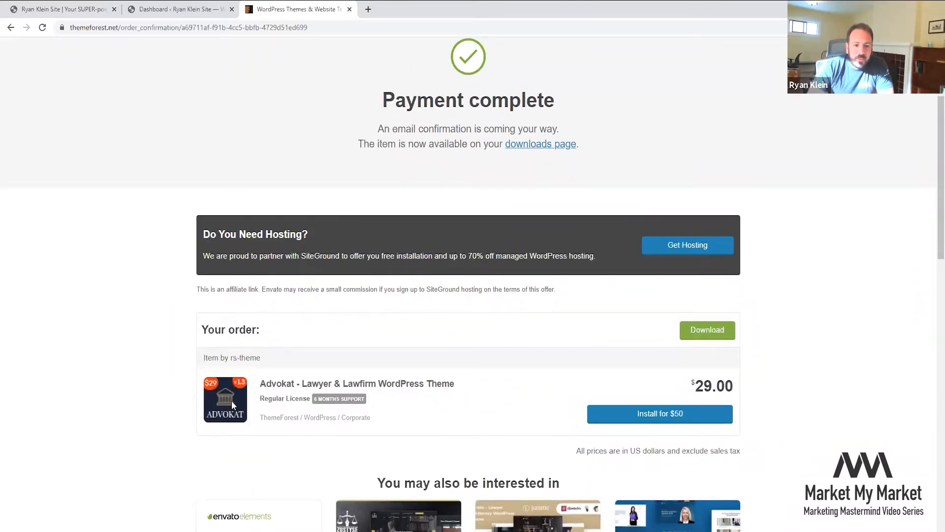
{"action": "left_click", "coordinate": [367, 8]}
{"action": "type", "text": "advokat"}
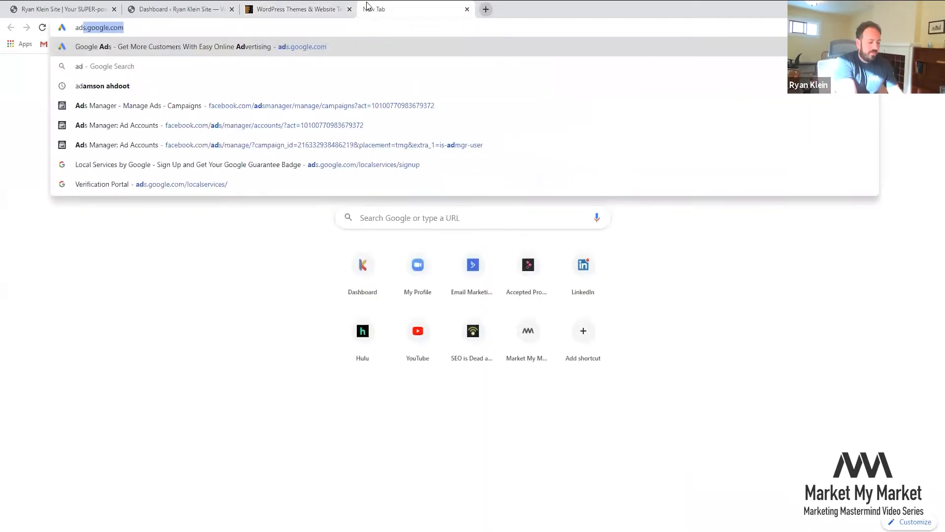
{"action": "key", "text": "Return"}
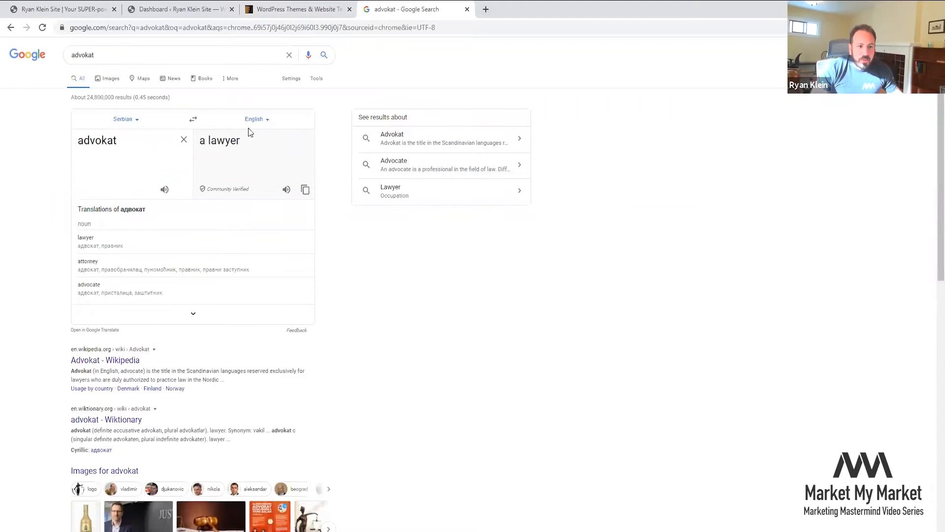
{"action": "left_click", "coordinate": [121, 364]}
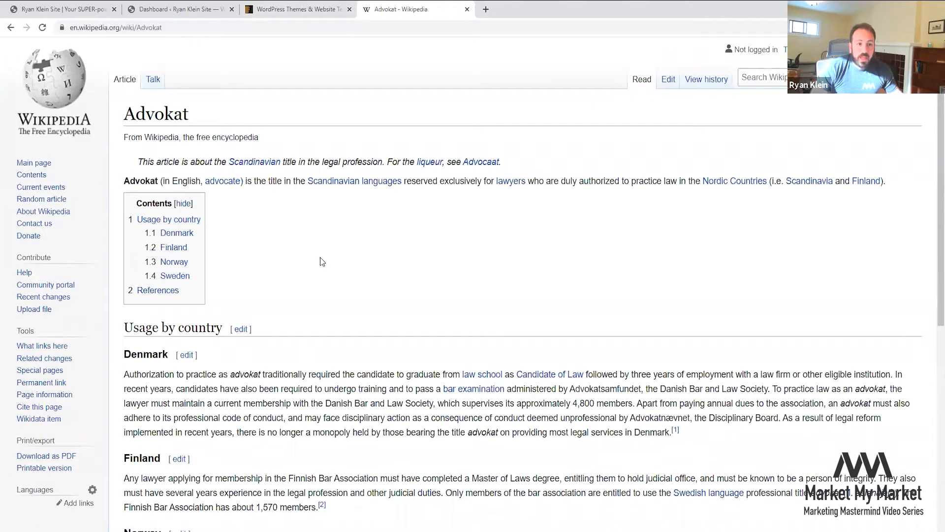
- Read through the article's usage by country section, and close the Wikipedia tab
{"action": "scroll", "coordinate": [342, 227], "scroll_direction": "down", "scroll_amount": 2}
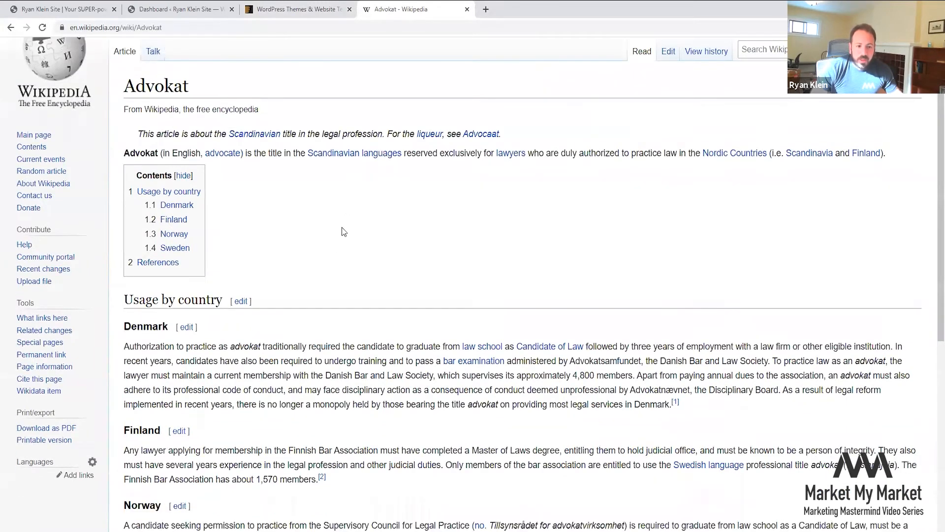
{"action": "scroll", "coordinate": [245, 166], "scroll_direction": "down", "scroll_amount": 4}
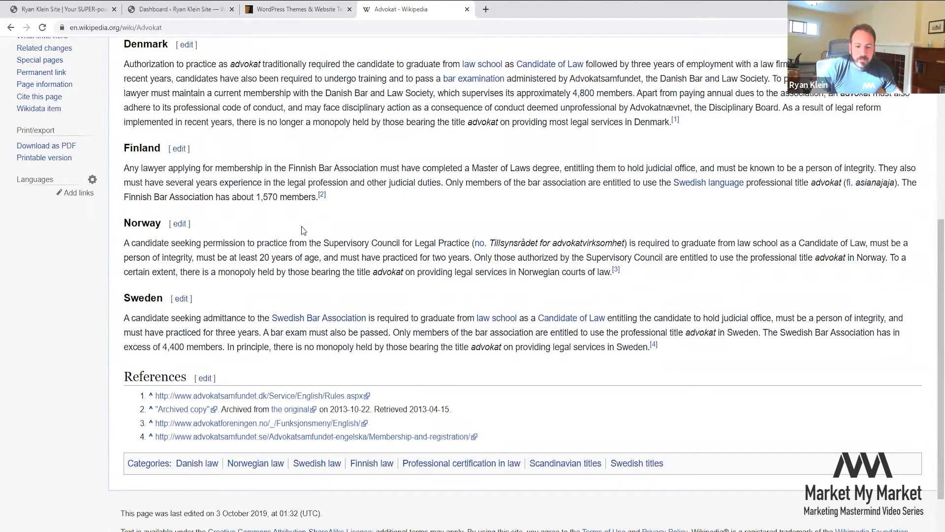
{"action": "scroll", "coordinate": [274, 218], "scroll_direction": "up", "scroll_amount": 4}
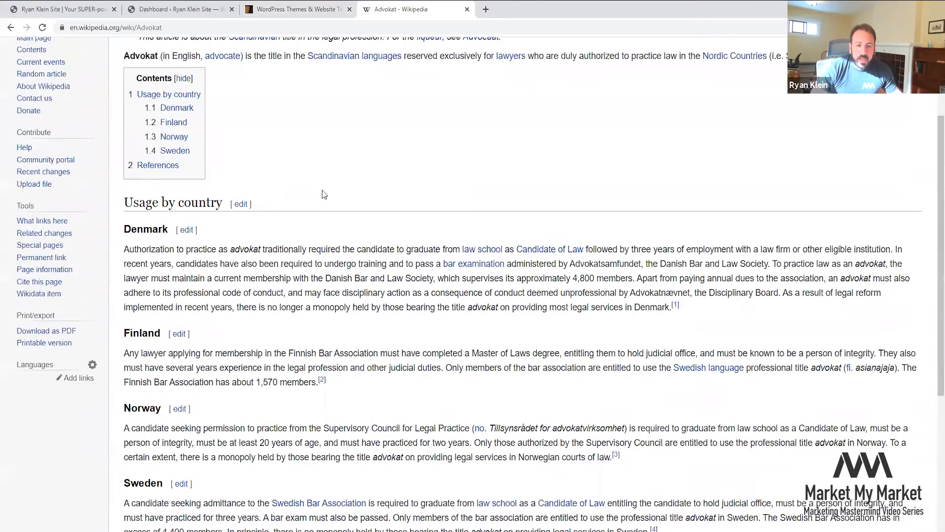
{"action": "scroll", "coordinate": [344, 123], "scroll_direction": "down", "scroll_amount": 2}
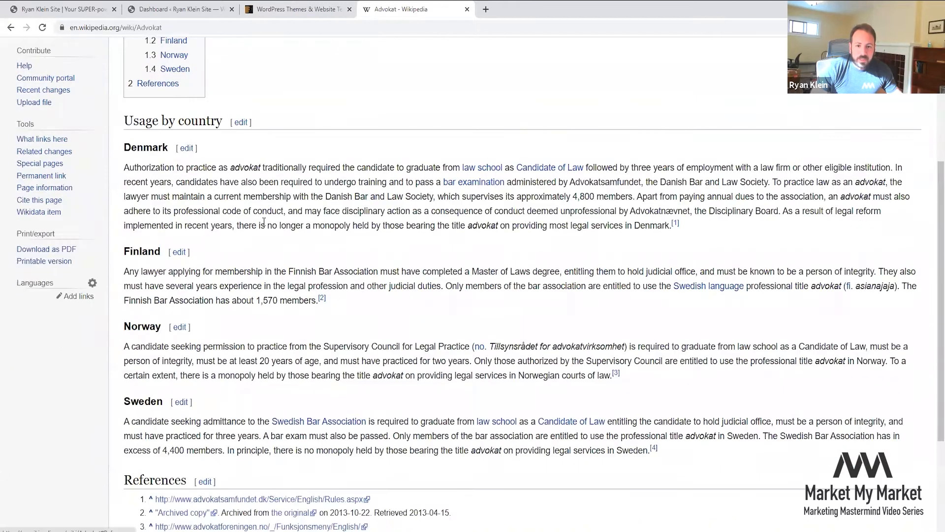
{"action": "key", "text": "ctrl+w"}
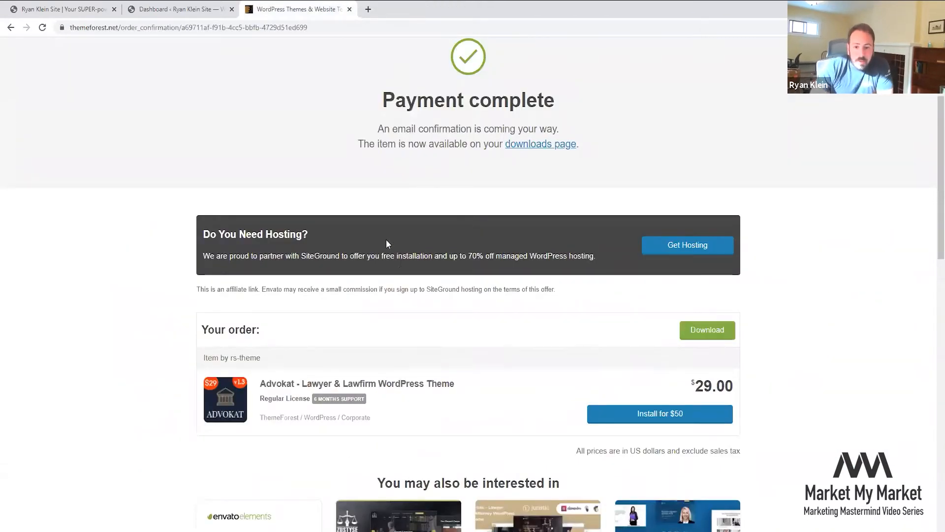
- Review the order confirmation and download the purchased Advokat - Lawyer & Lawfirm WordPress Theme package
{"action": "scroll", "coordinate": [386, 239], "scroll_direction": "down", "scroll_amount": 1}
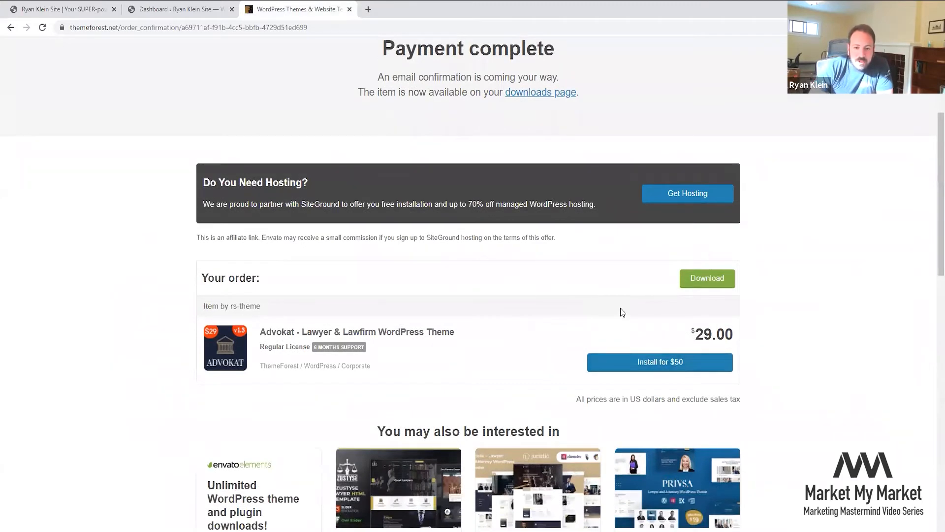
{"action": "scroll", "coordinate": [620, 309], "scroll_direction": "down", "scroll_amount": 2}
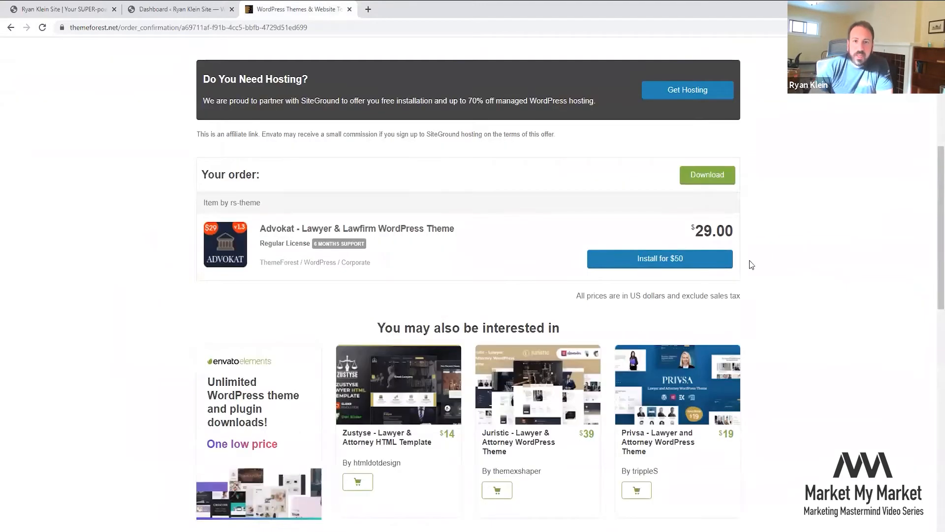
{"action": "scroll", "coordinate": [754, 216], "scroll_direction": "up", "scroll_amount": 6}
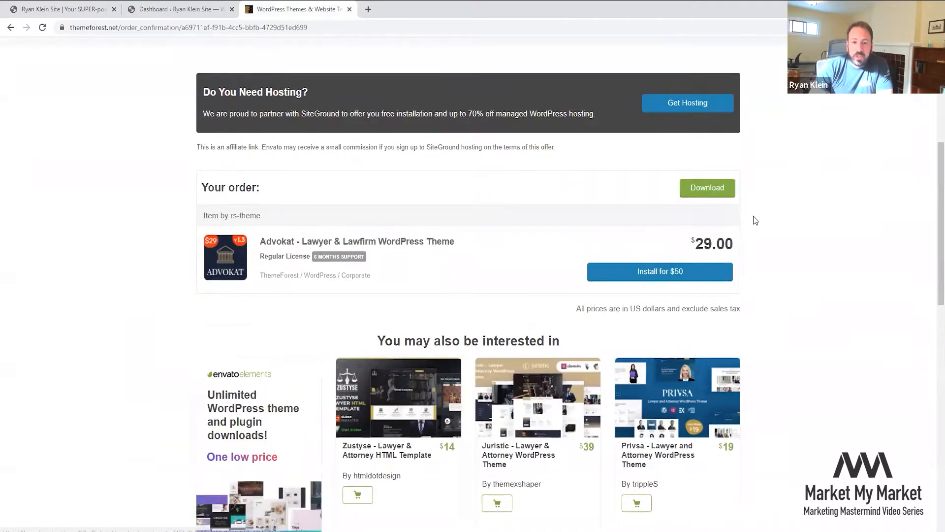
{"action": "scroll", "coordinate": [727, 214], "scroll_direction": "down", "scroll_amount": 3}
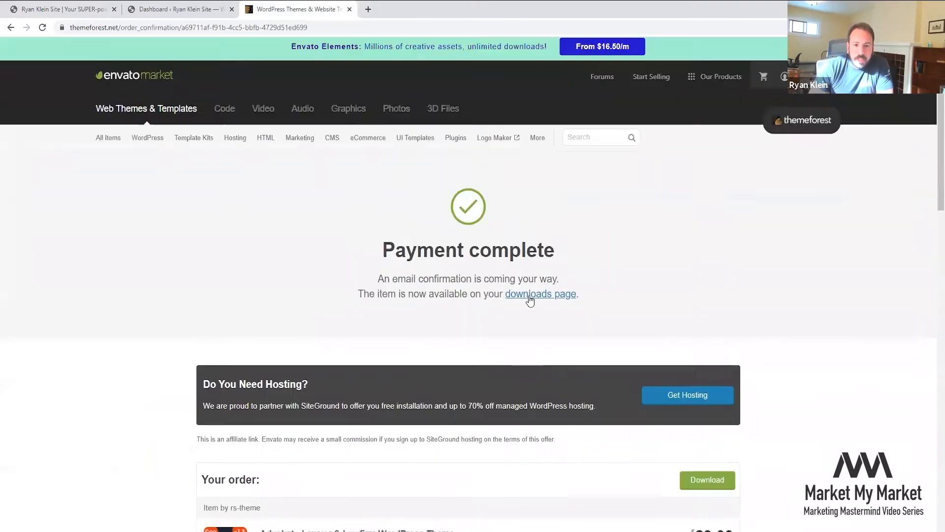
{"action": "left_click", "coordinate": [708, 335]}
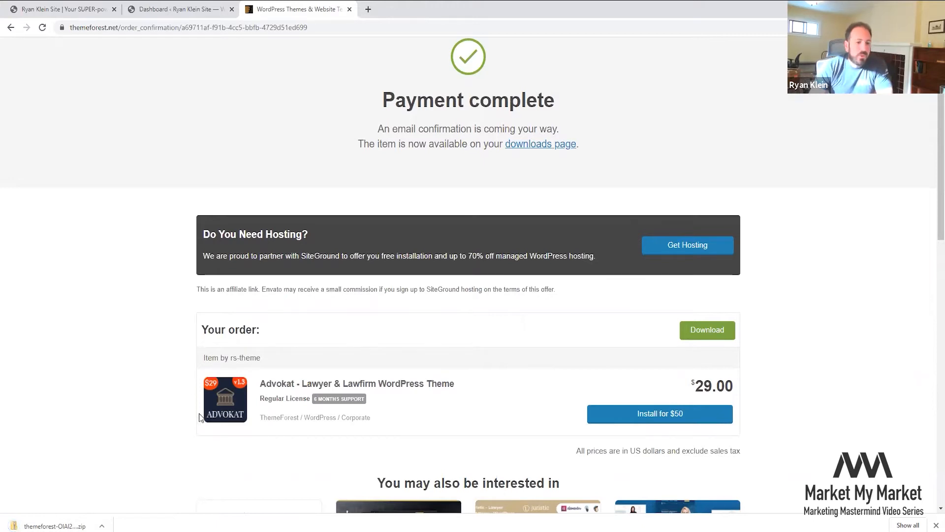
- Show the downloaded theme zip in its folder and open the archive
{"action": "left_click", "coordinate": [101, 525]}
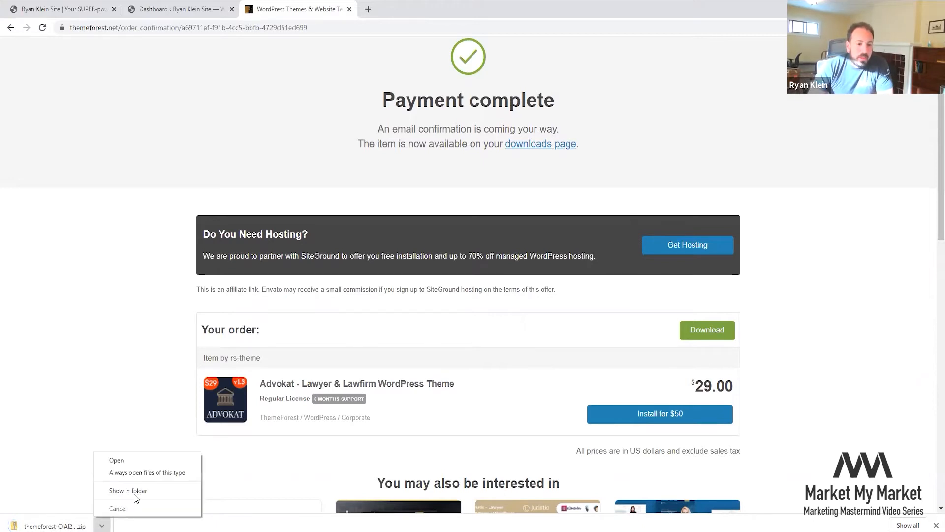
{"action": "left_click", "coordinate": [133, 491]}
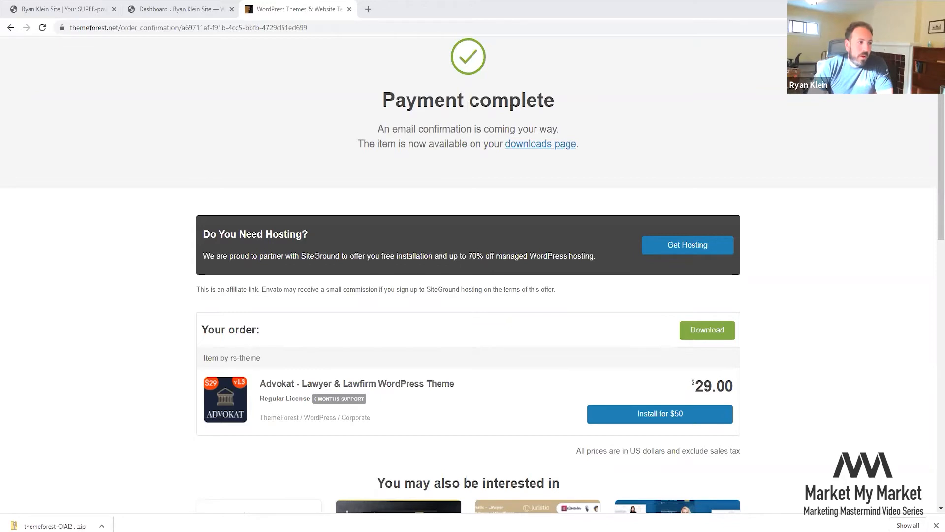
{"action": "double_click", "coordinate": [567, 93]}
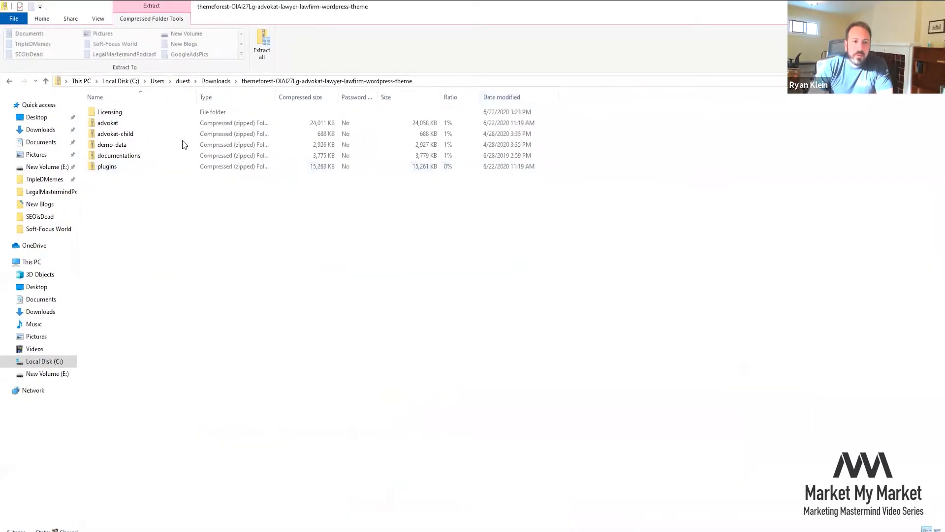
- Inspect the package's Licensing folder and its advokat, advokat-child, demo-data, documentations and plugins archives
{"action": "double_click", "coordinate": [118, 114]}
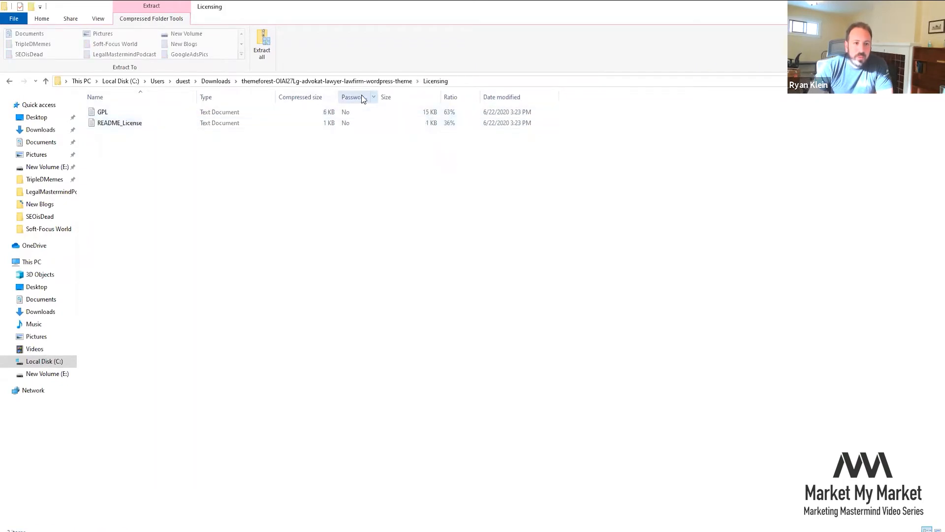
{"action": "left_click", "coordinate": [388, 81]}
{"action": "left_click", "coordinate": [132, 123]}
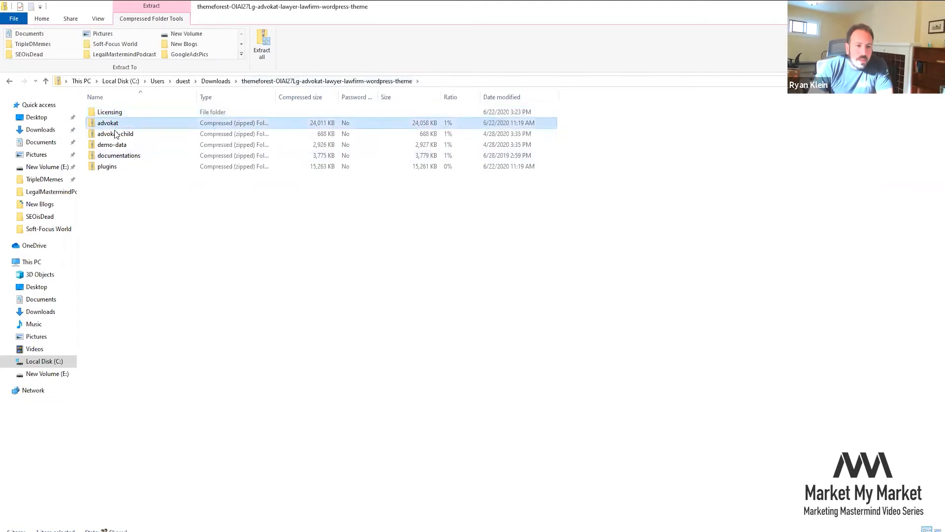
{"action": "left_click", "coordinate": [122, 134]}
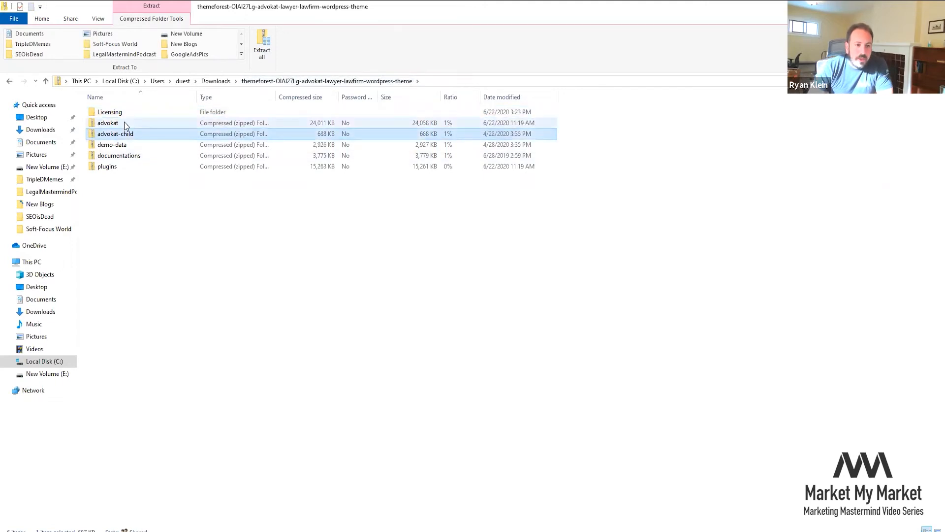
{"action": "left_click", "coordinate": [126, 145]}
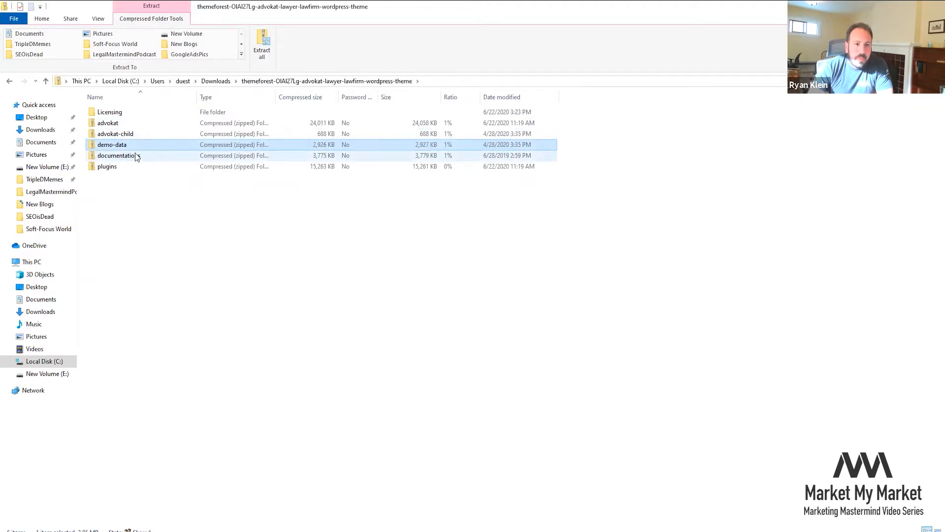
{"action": "left_click", "coordinate": [127, 158]}
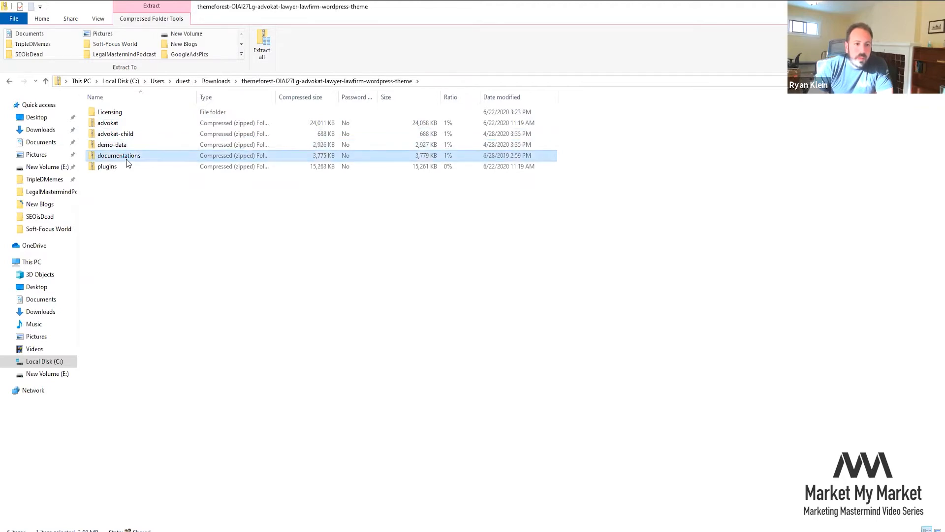
{"action": "left_click", "coordinate": [126, 165]}
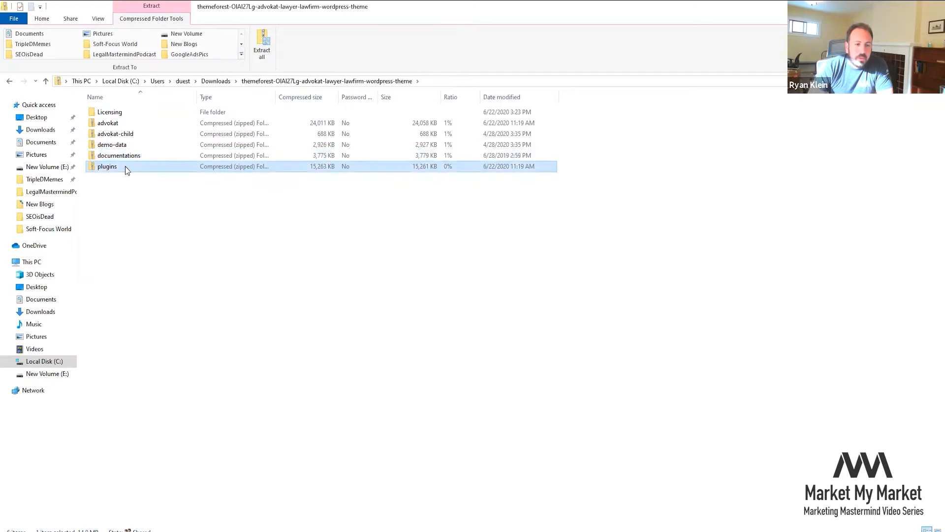
- Open the plugins archive and its inner plugins folder to view the bundled plugin zips
{"action": "right_click", "coordinate": [125, 166]}
{"action": "left_click", "coordinate": [153, 176]}
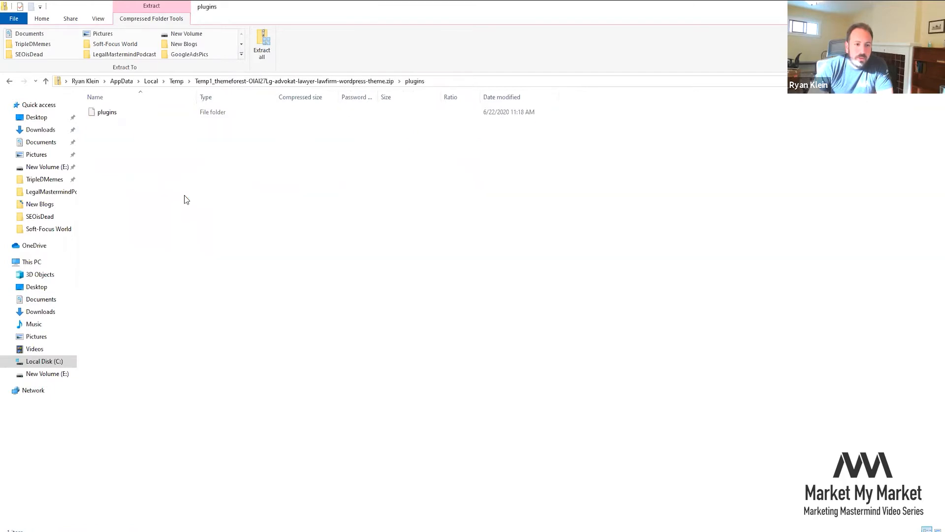
{"action": "left_click", "coordinate": [107, 112]}
{"action": "double_click", "coordinate": [107, 112]}
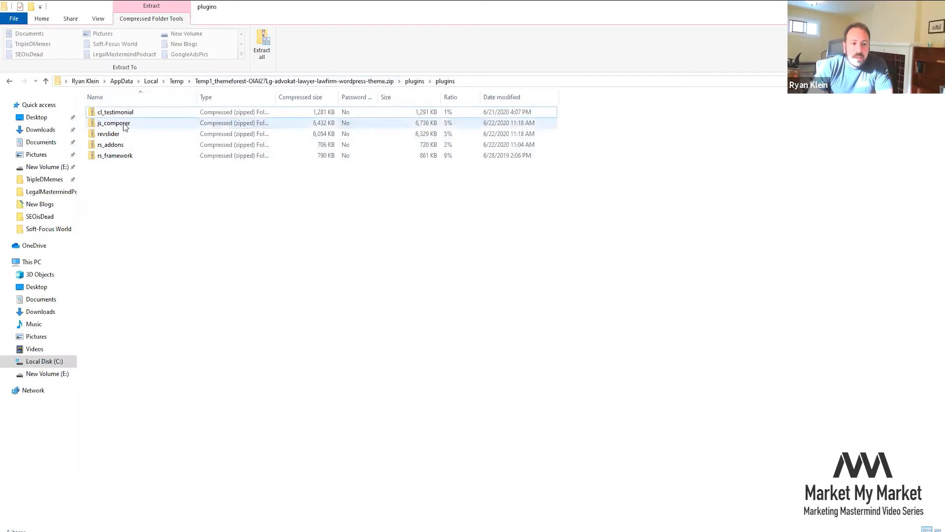
{"action": "left_click", "coordinate": [146, 114]}
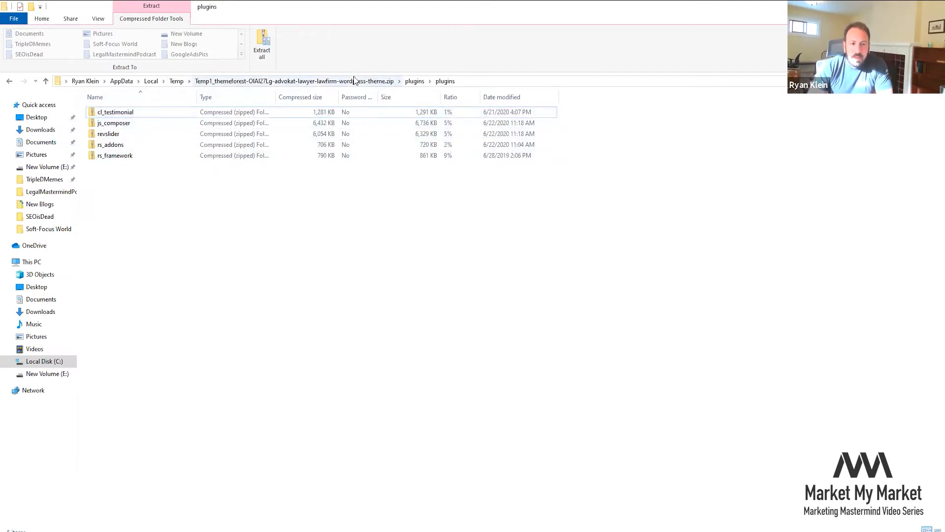
- Return to the Downloads folder, reopen the Advokat theme zip and select the advokat archive inside it
{"action": "left_click", "coordinate": [339, 79]}
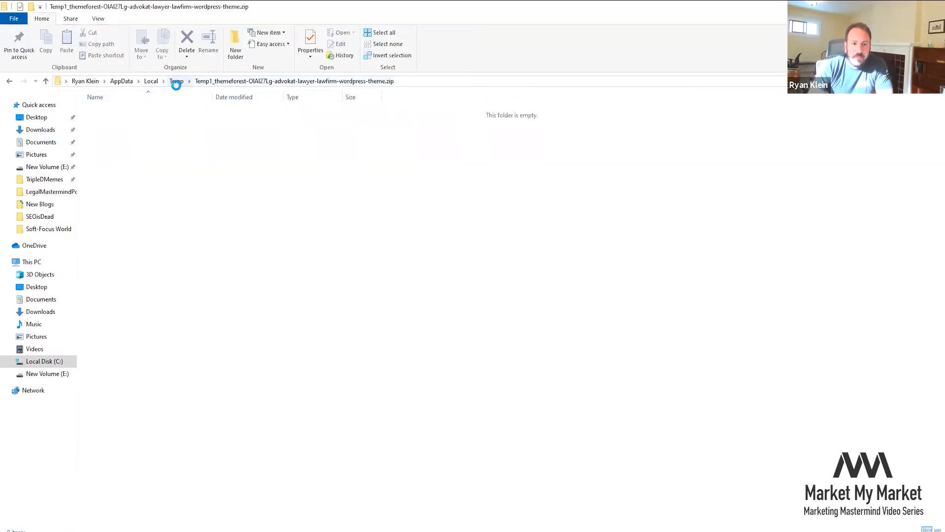
{"action": "left_click", "coordinate": [176, 81]}
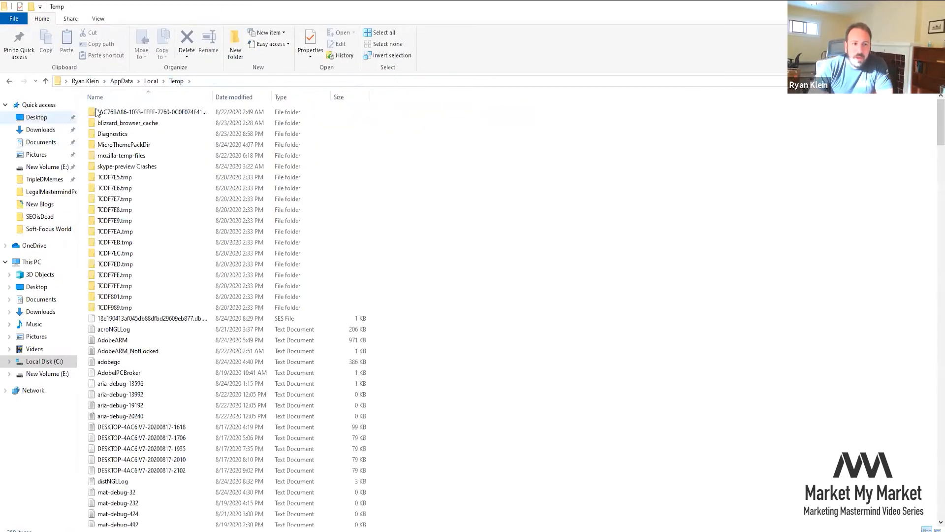
{"action": "left_click", "coordinate": [37, 118]}
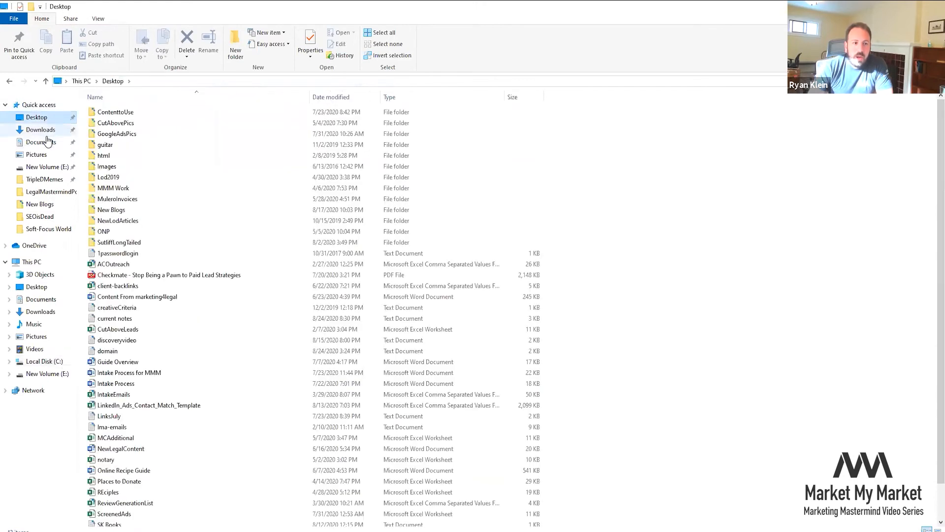
{"action": "left_click", "coordinate": [40, 130]}
{"action": "left_click", "coordinate": [155, 128]}
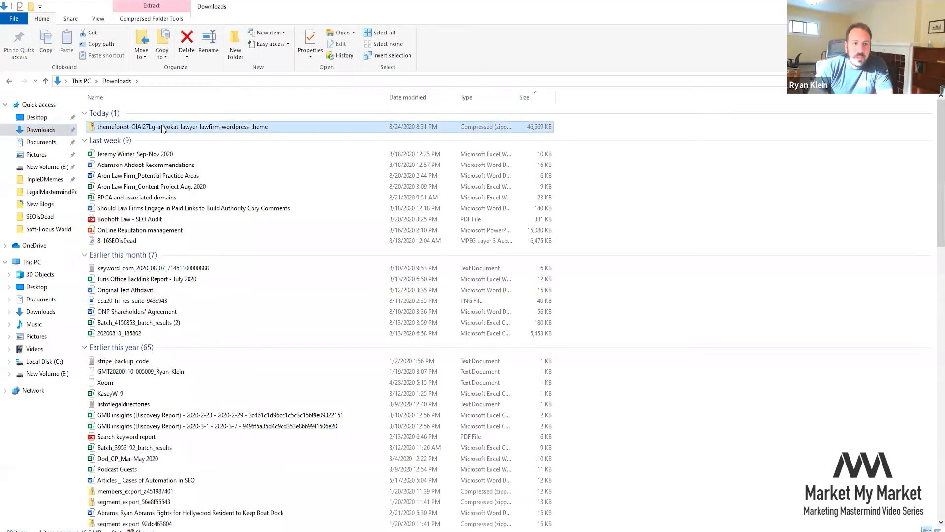
{"action": "right_click", "coordinate": [233, 129]}
{"action": "left_click", "coordinate": [261, 136]}
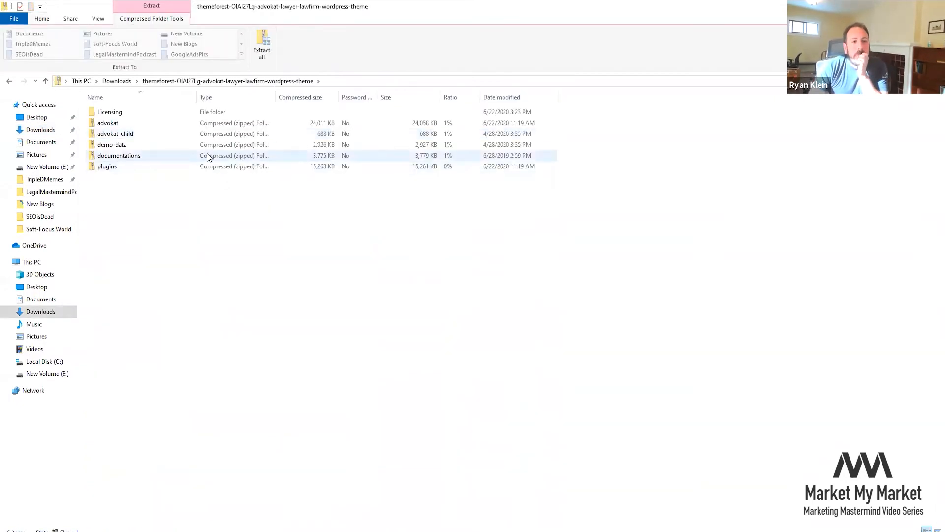
{"action": "left_click", "coordinate": [118, 124]}
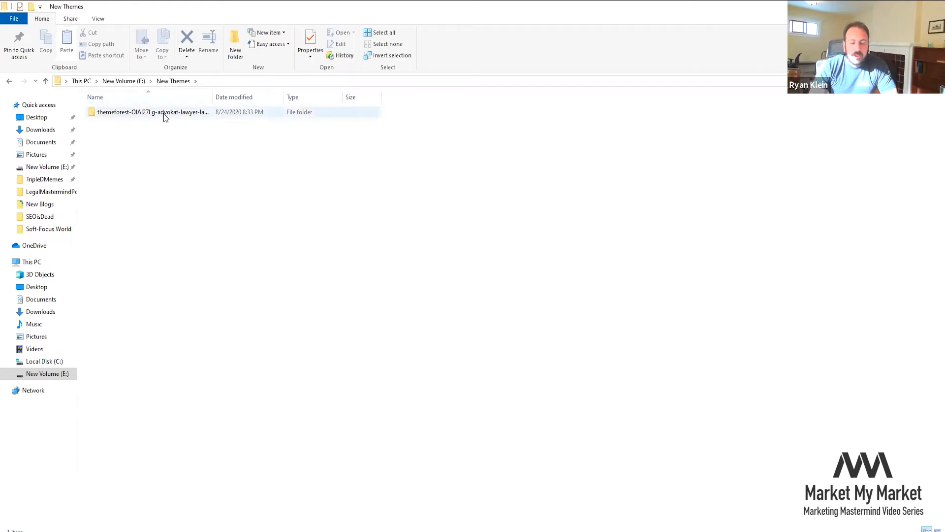
- Rename the extracted theme folder in New Themes to NYLegalHelp
{"action": "mouse_move", "coordinate": [163, 113]}
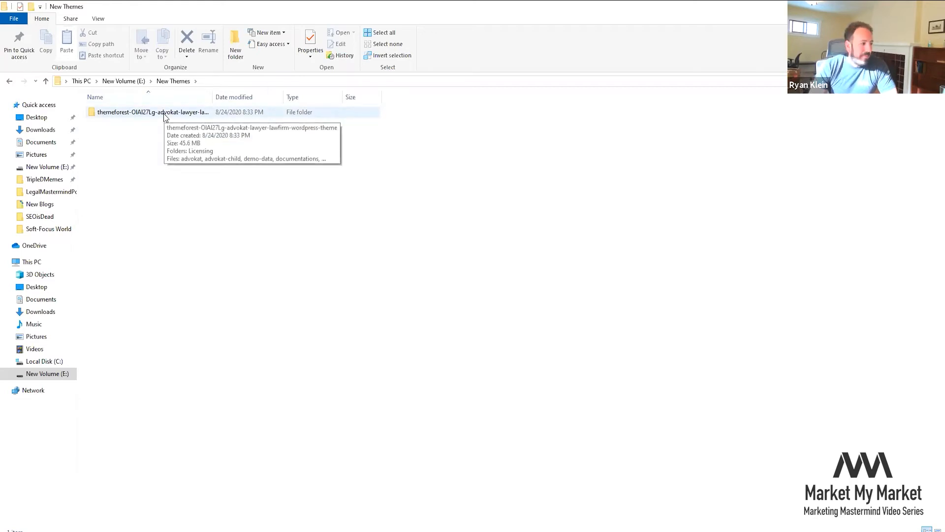
{"action": "left_click", "coordinate": [164, 115]}
{"action": "left_click", "coordinate": [185, 115]}
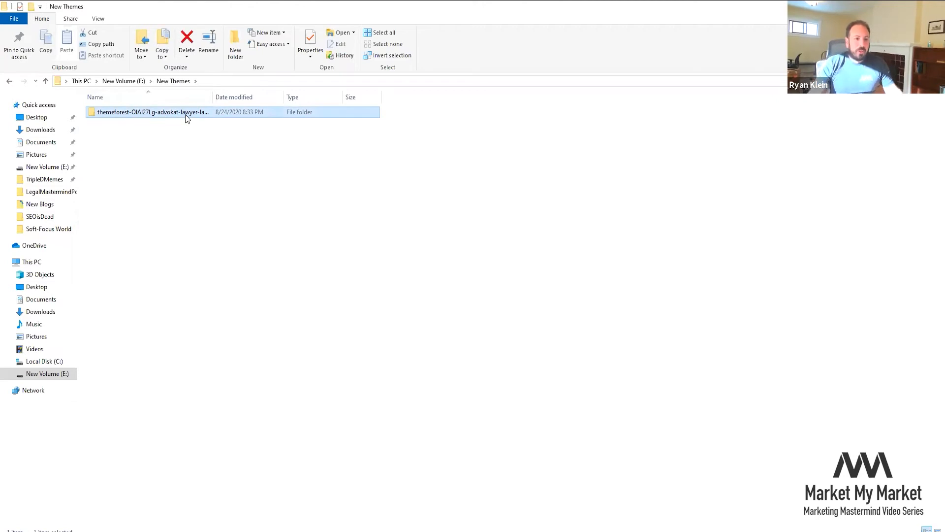
{"action": "type", "text": "NYLega"}
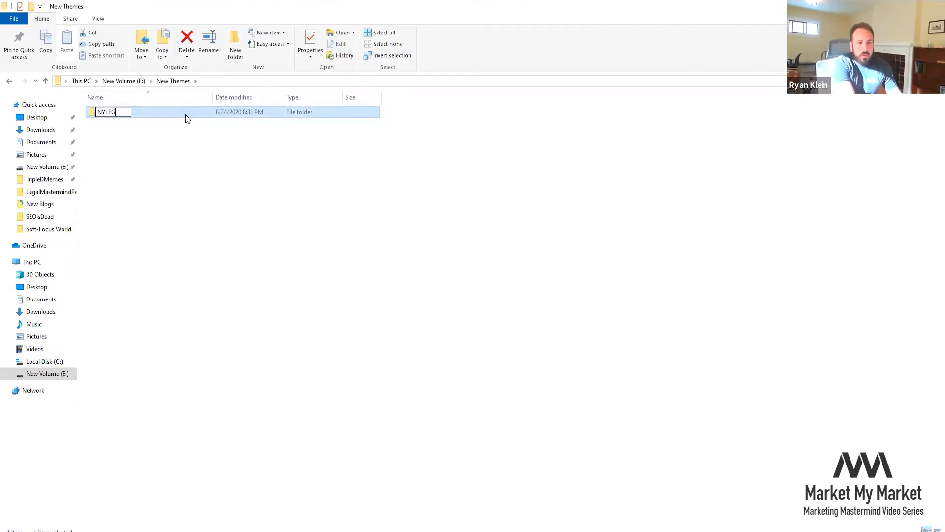
{"action": "type", "text": "lHelp"}
{"action": "key", "text": "Return"}
- Open the NYLegalHelp folder and rename the advokat archive inside it to nylegalhelp
{"action": "double_click", "coordinate": [185, 115]}
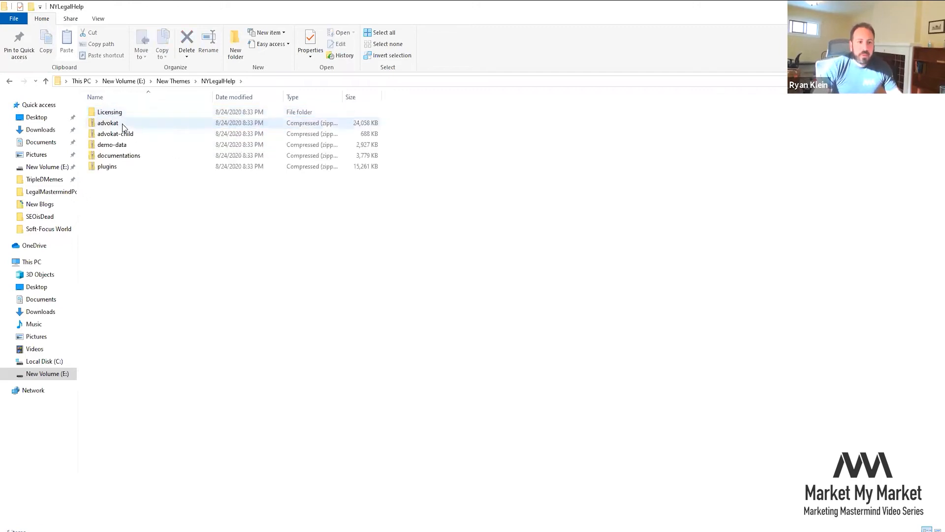
{"action": "left_click", "coordinate": [118, 126]}
{"action": "left_click", "coordinate": [121, 123]}
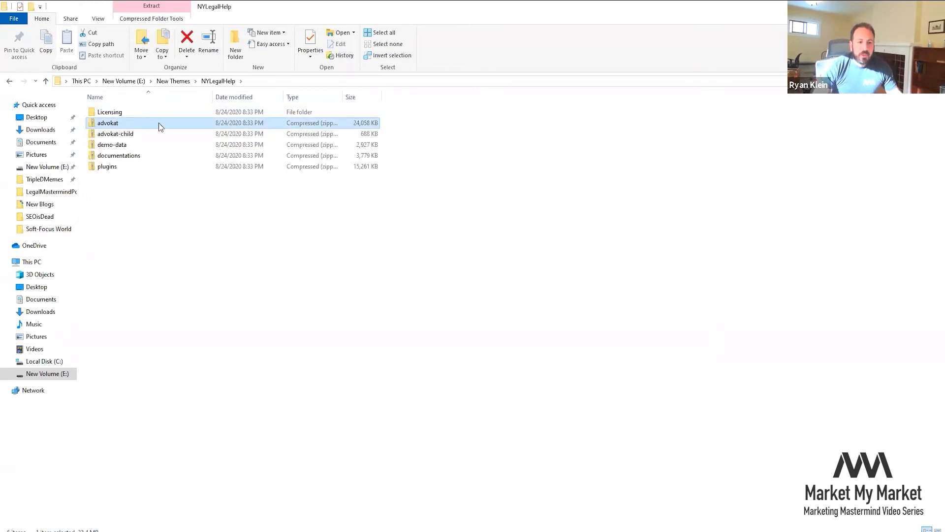
{"action": "type", "text": "nylegalhelp"}
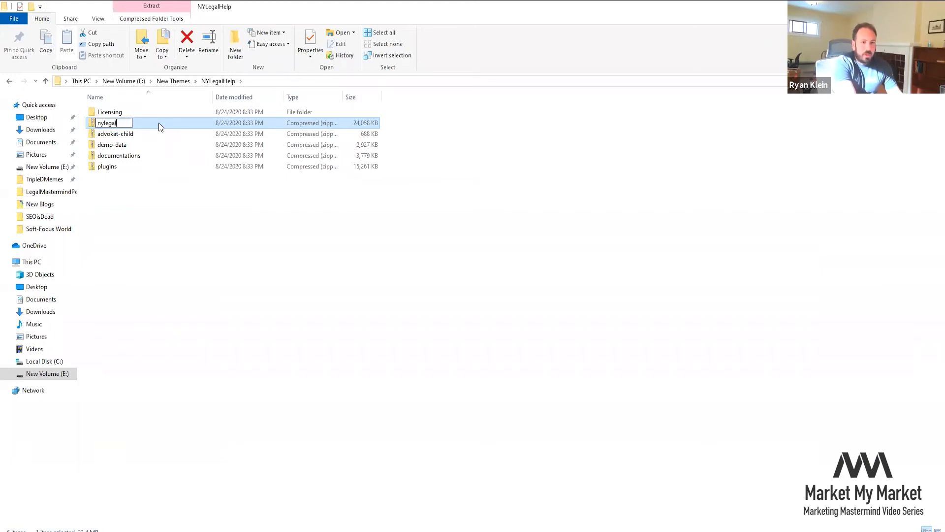
{"action": "key", "text": "Return"}
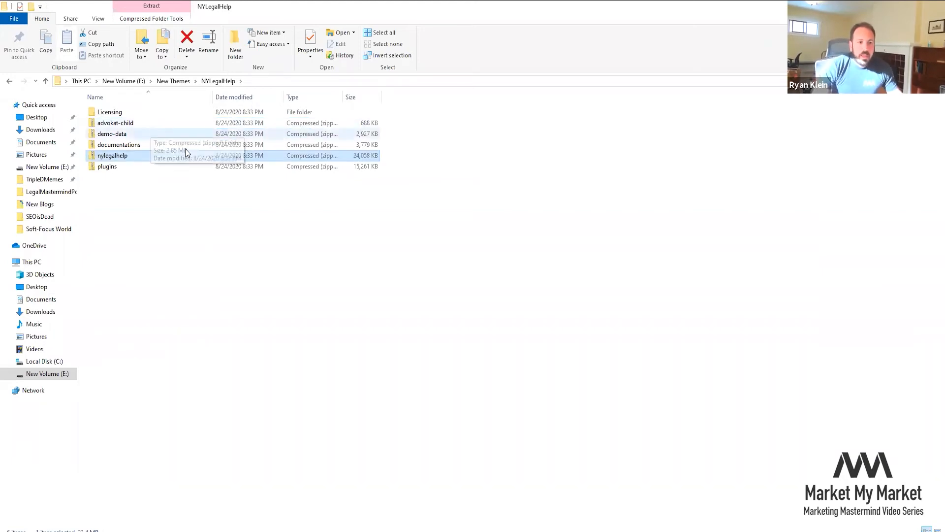
{"action": "left_click", "coordinate": [209, 253]}
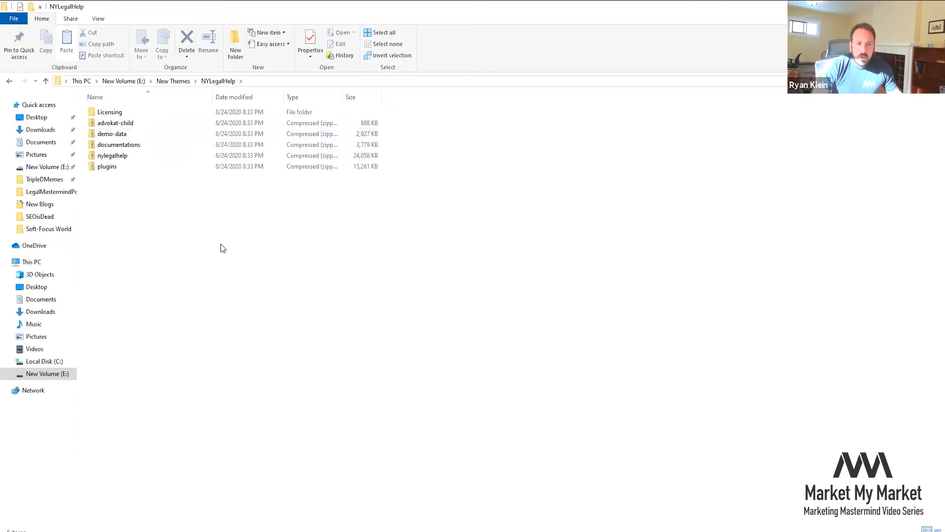
- Extract the plugins archive into a plugins folder within NYLegalHelp and close the window showing the extracted files
{"action": "left_click", "coordinate": [118, 167]}
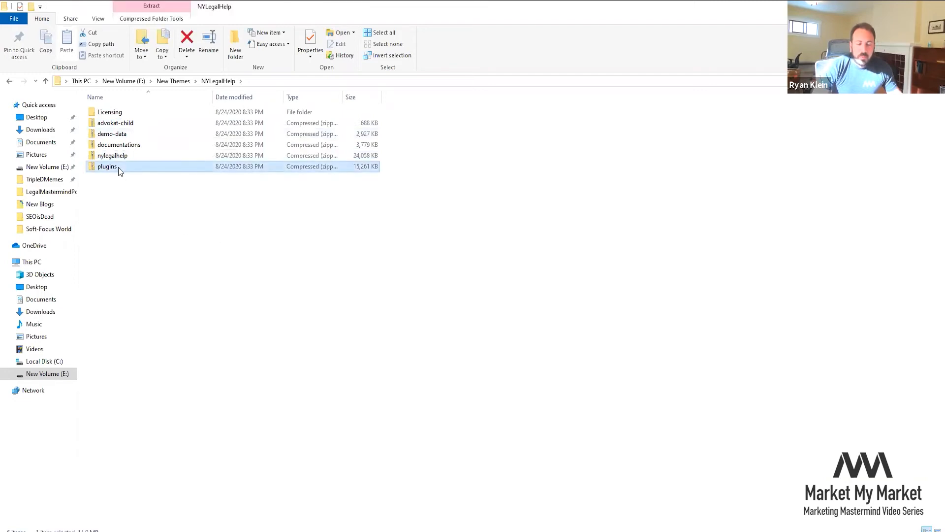
{"action": "right_click", "coordinate": [119, 167]}
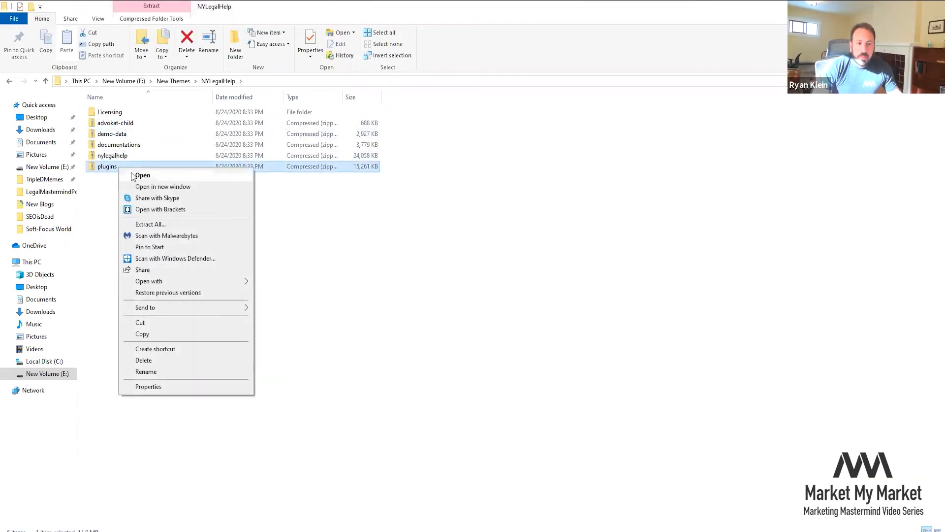
{"action": "left_click", "coordinate": [185, 226]}
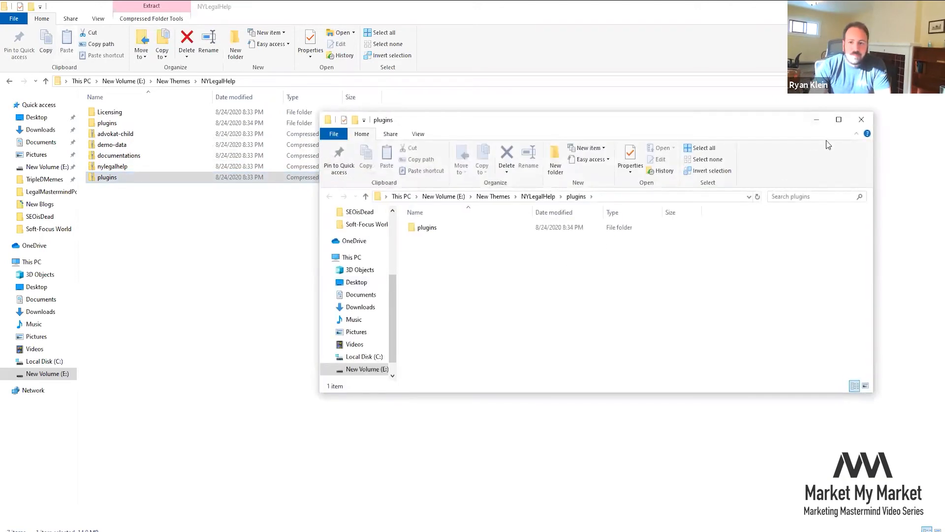
{"action": "left_click", "coordinate": [862, 119]}
- Look through the extracted plugins folder and its inner plugins folder, and return to NYLegalHelp
{"action": "double_click", "coordinate": [130, 123]}
{"action": "double_click", "coordinate": [120, 111]}
{"action": "left_click", "coordinate": [206, 82]}
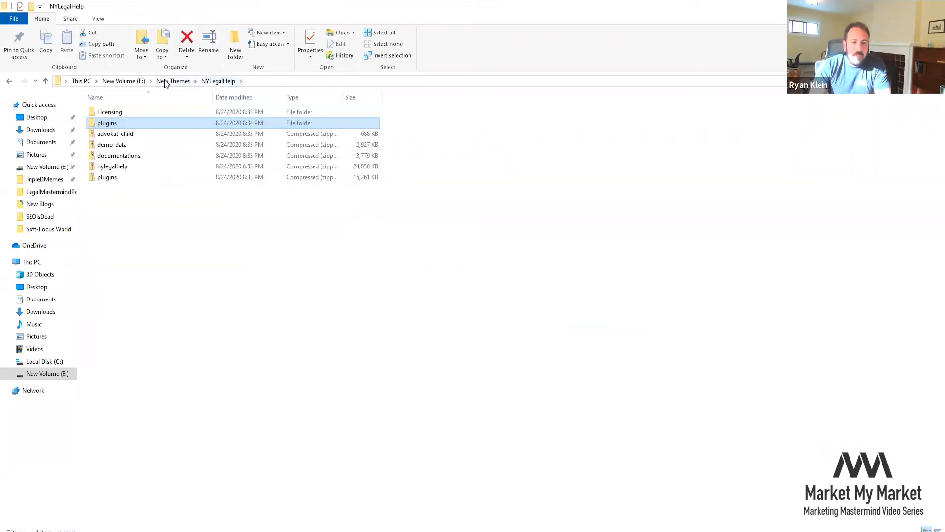
{"action": "left_click", "coordinate": [126, 224]}
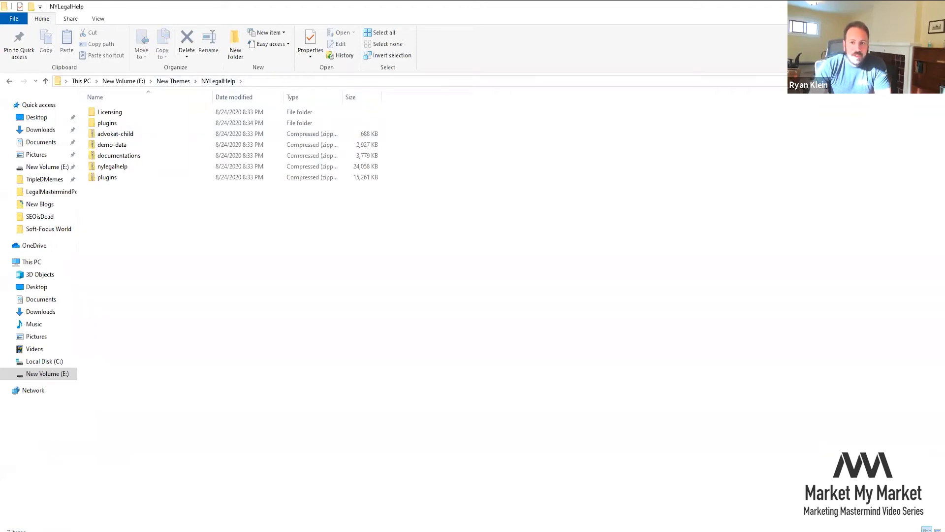
- Close the open file windows and switch to the site's WordPress dashboard in Chrome
{"action": "left_click", "coordinate": [933, 6]}
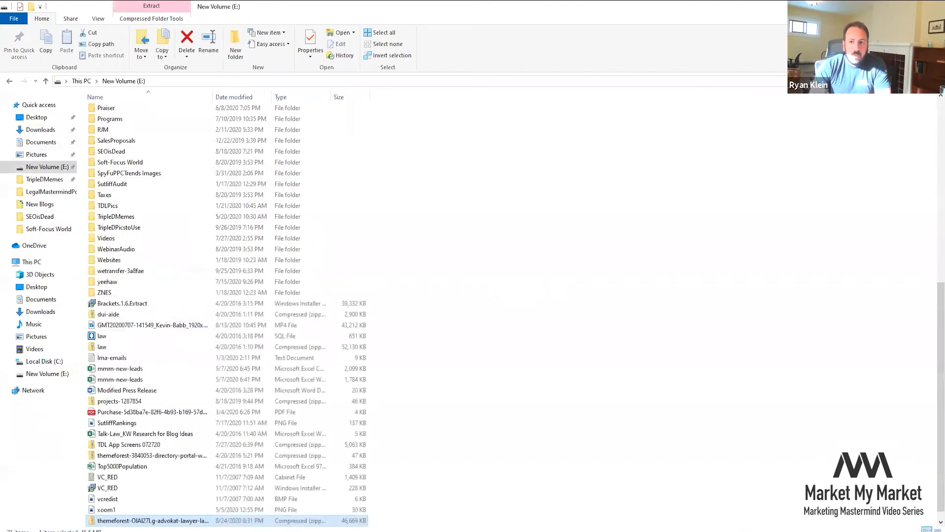
{"action": "left_click", "coordinate": [933, 7]}
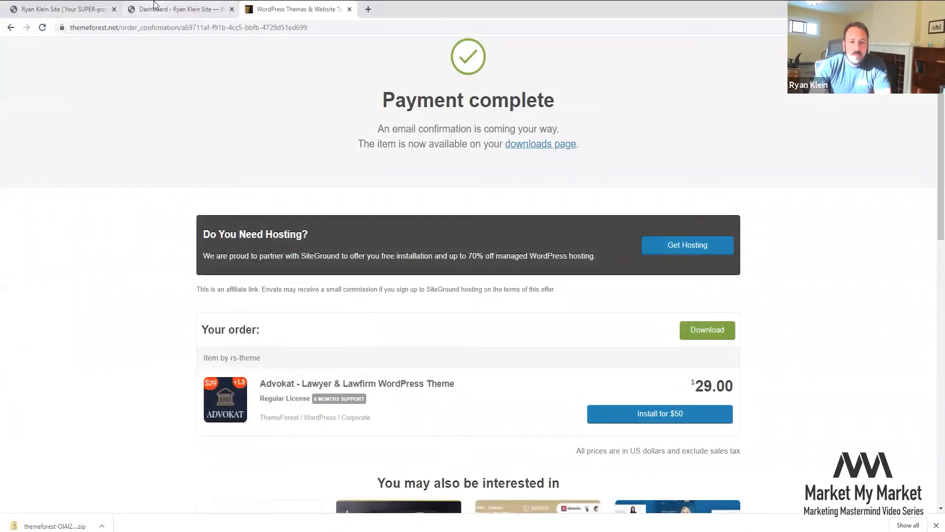
{"action": "left_click", "coordinate": [152, 6]}
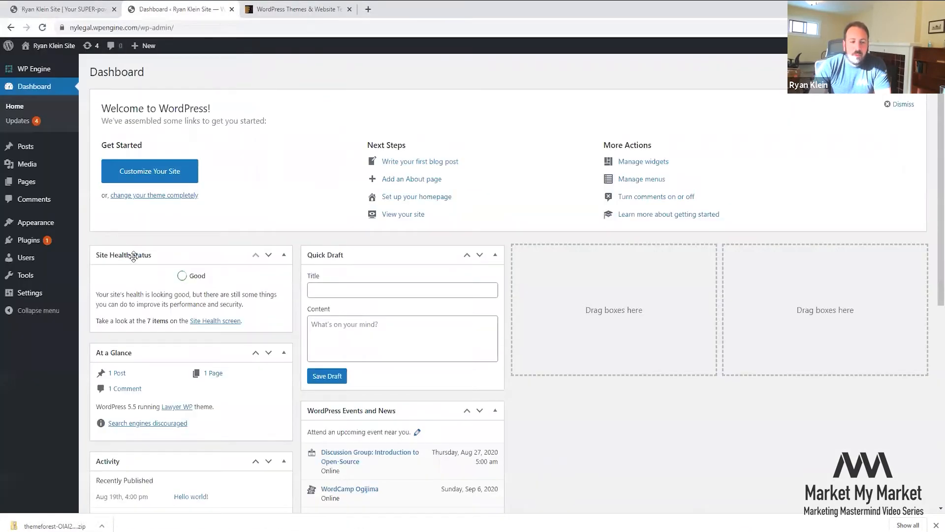
{"action": "left_click", "coordinate": [101, 9]}
{"action": "left_click", "coordinate": [182, 9]}
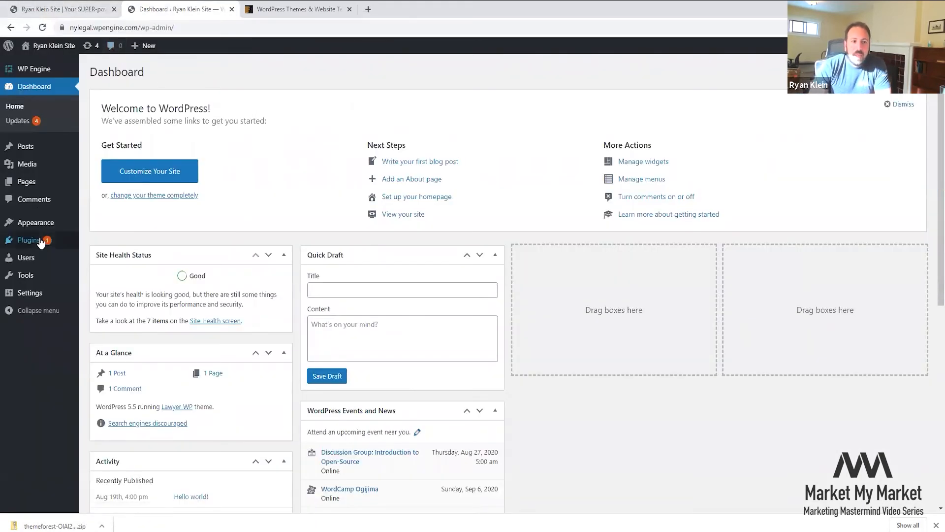
- Go to the site's installed themes and start adding a new theme by upload
{"action": "mouse_move", "coordinate": [46, 227]}
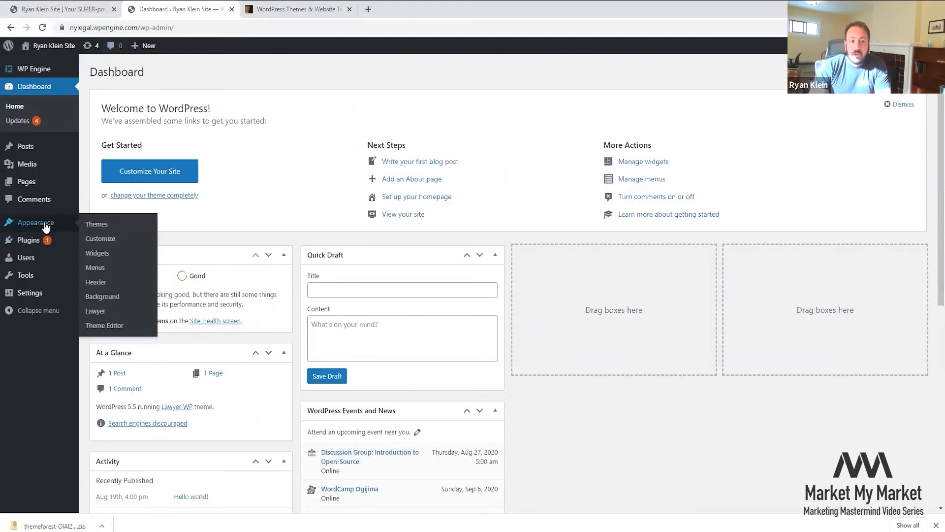
{"action": "left_click", "coordinate": [104, 226]}
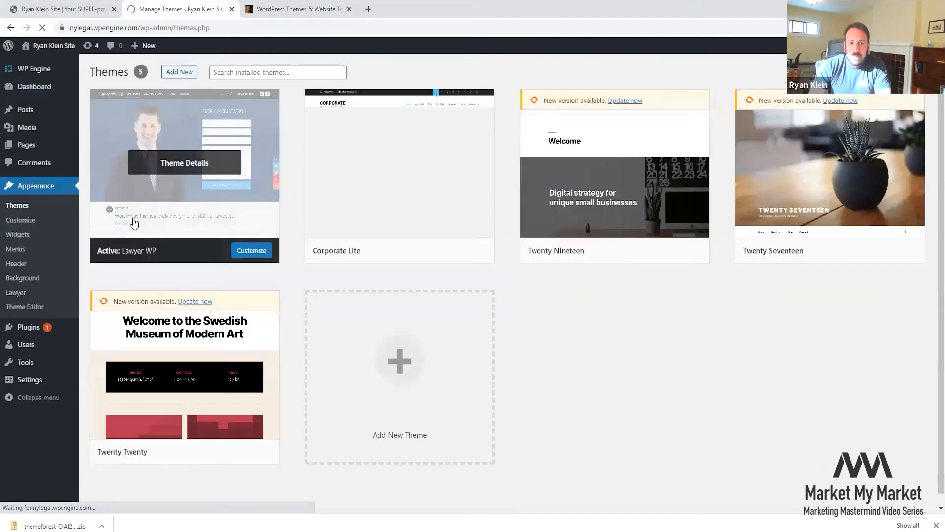
{"action": "mouse_move", "coordinate": [847, 147]}
{"action": "left_click", "coordinate": [178, 73]}
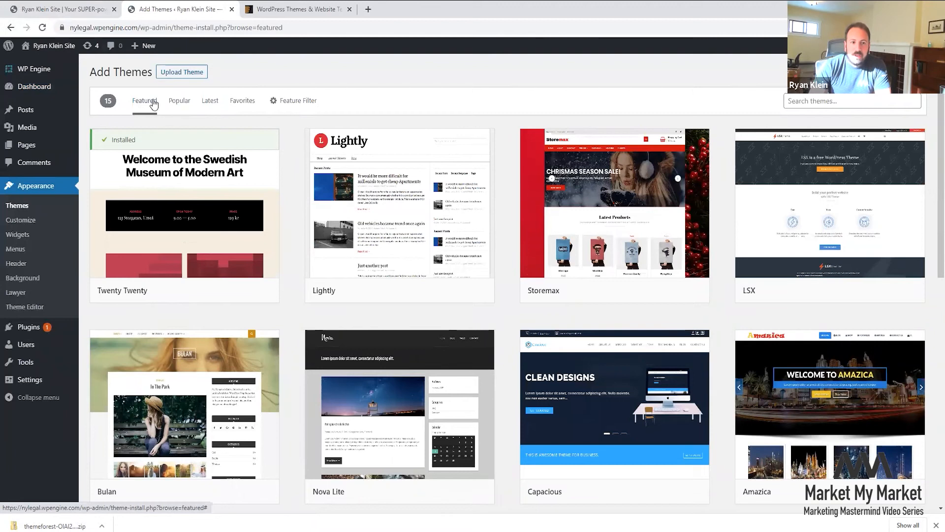
{"action": "left_click", "coordinate": [190, 73]}
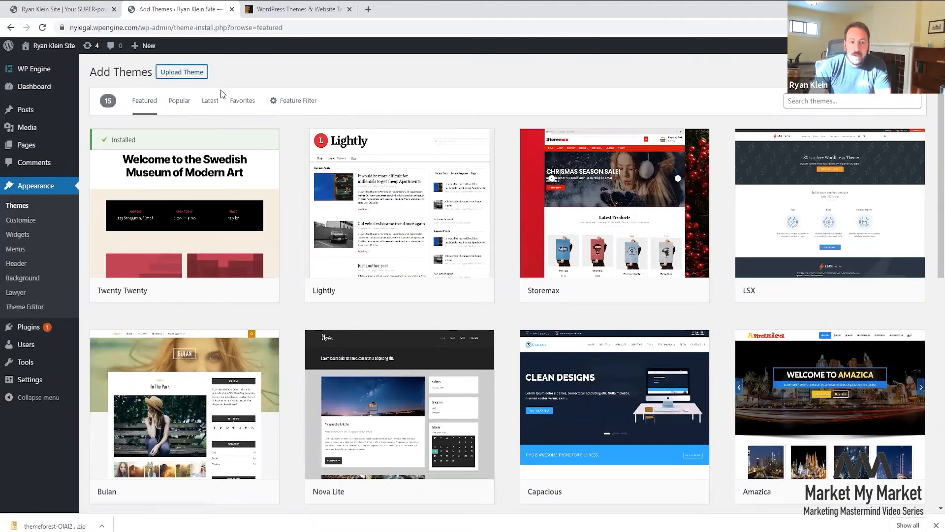
- Choose the nylegalhelp zip from New Themes > NYLegalHelp on drive E: and install it as a theme
{"action": "left_click", "coordinate": [453, 164]}
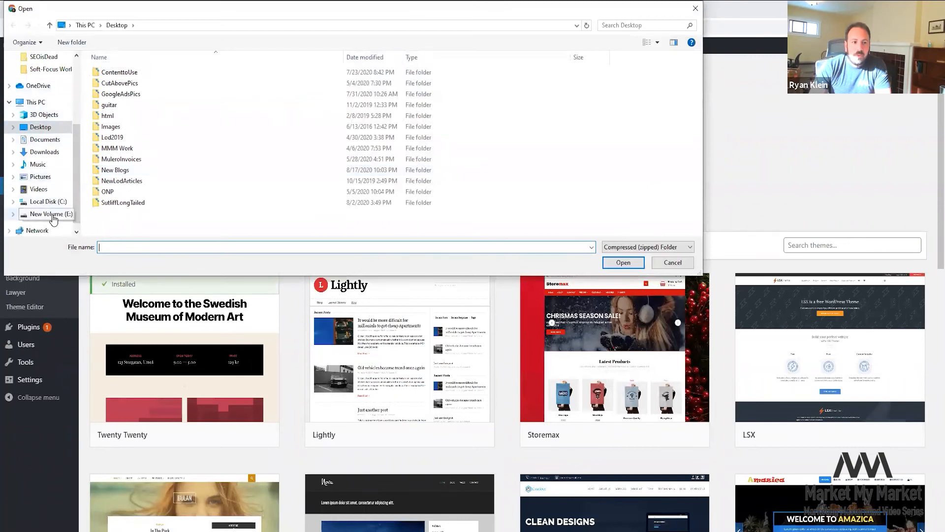
{"action": "left_click", "coordinate": [49, 214]}
{"action": "scroll", "coordinate": [144, 147], "scroll_direction": "down", "scroll_amount": 8}
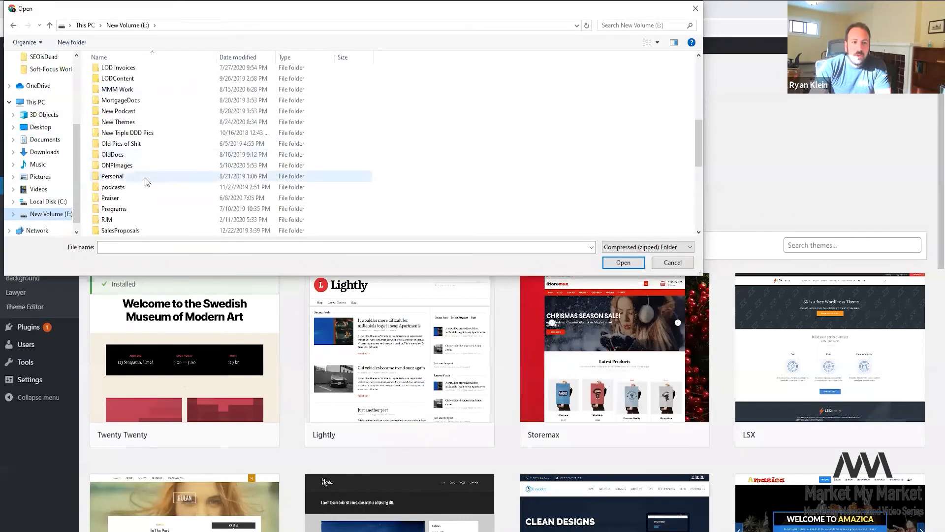
{"action": "double_click", "coordinate": [120, 122]}
{"action": "double_click", "coordinate": [131, 73]}
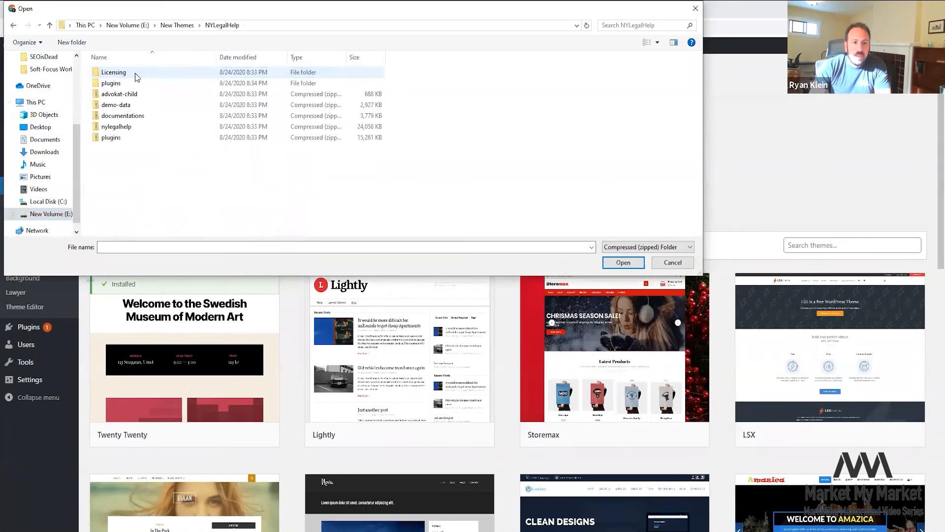
{"action": "left_click", "coordinate": [127, 129]}
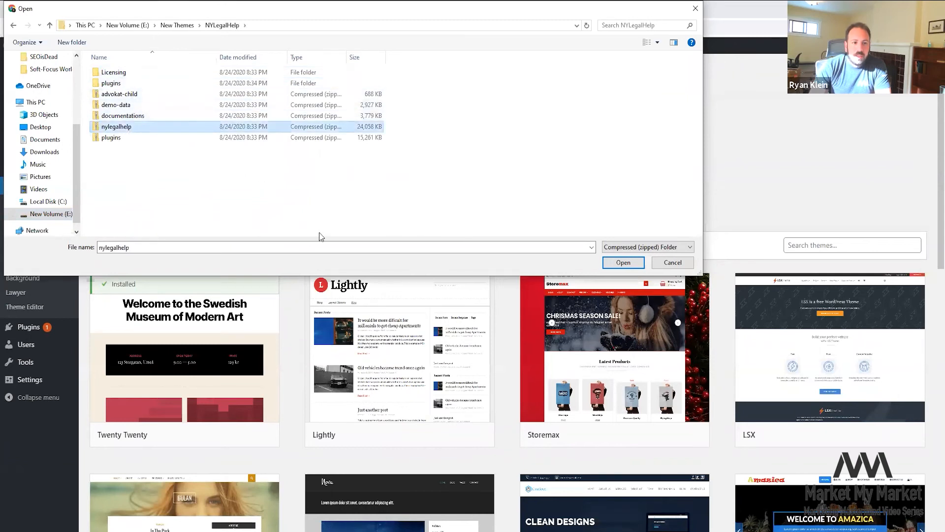
{"action": "left_click", "coordinate": [619, 264]}
{"action": "left_click", "coordinate": [574, 164]}
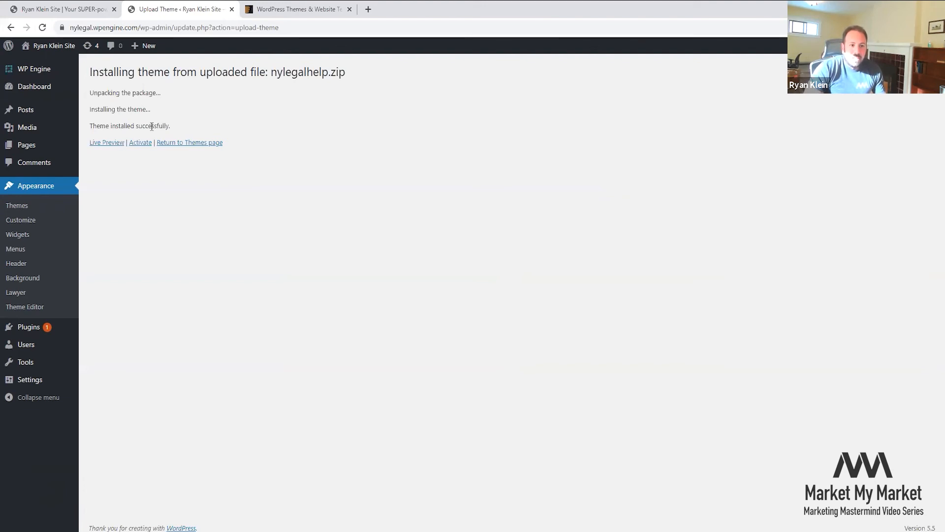
- Activate the uploaded Advokat theme and reload the nylegalhelpnow.com home page to review its new appearance
{"action": "left_click", "coordinate": [144, 142]}
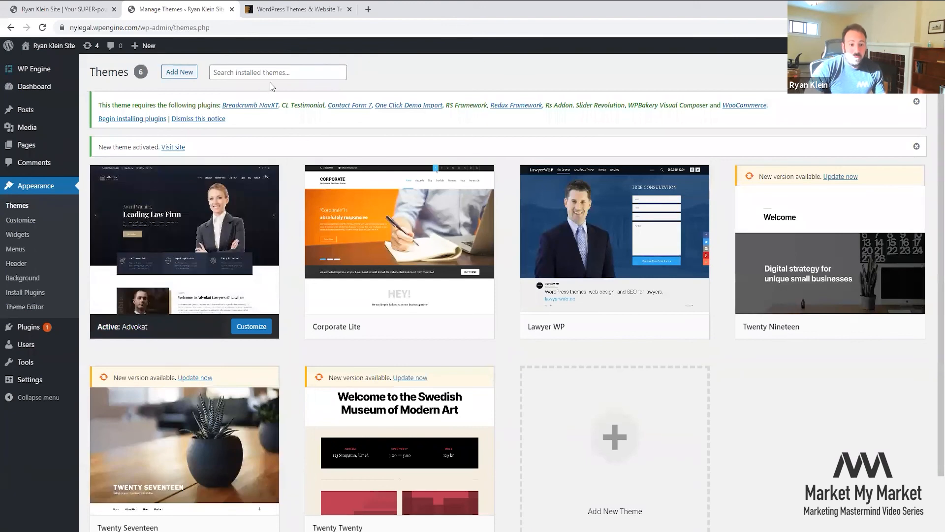
{"action": "left_click", "coordinate": [60, 9]}
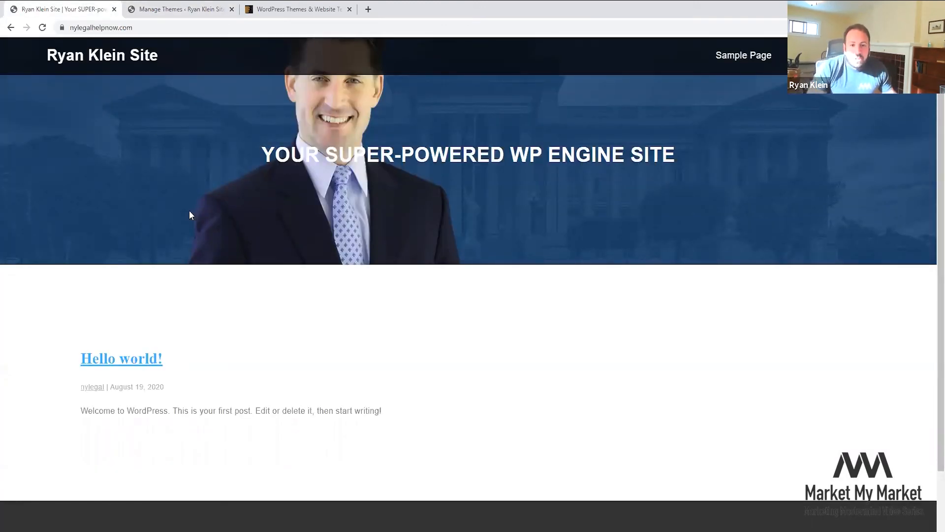
{"action": "key", "text": "F5"}
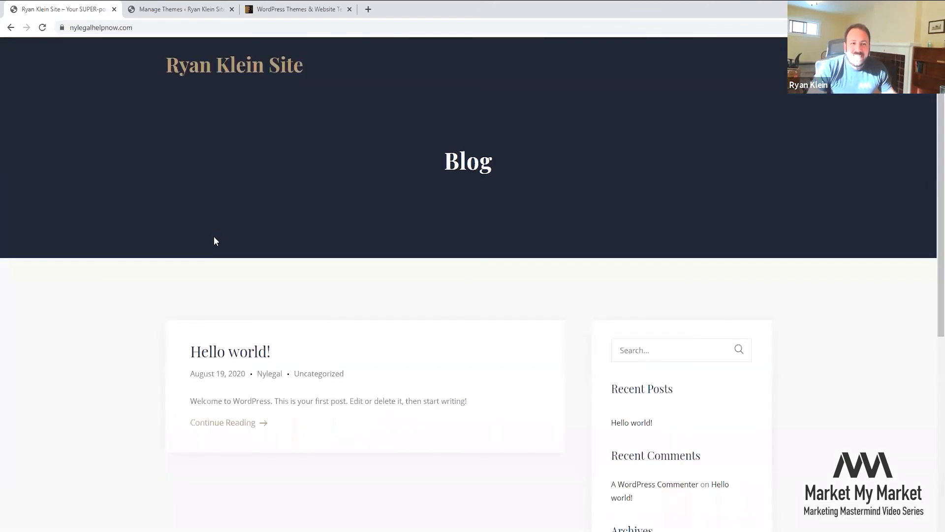
{"action": "scroll", "coordinate": [214, 236], "scroll_direction": "down", "scroll_amount": 6}
{"action": "scroll", "coordinate": [211, 228], "scroll_direction": "up", "scroll_amount": 7}
{"action": "left_click", "coordinate": [131, 6]}
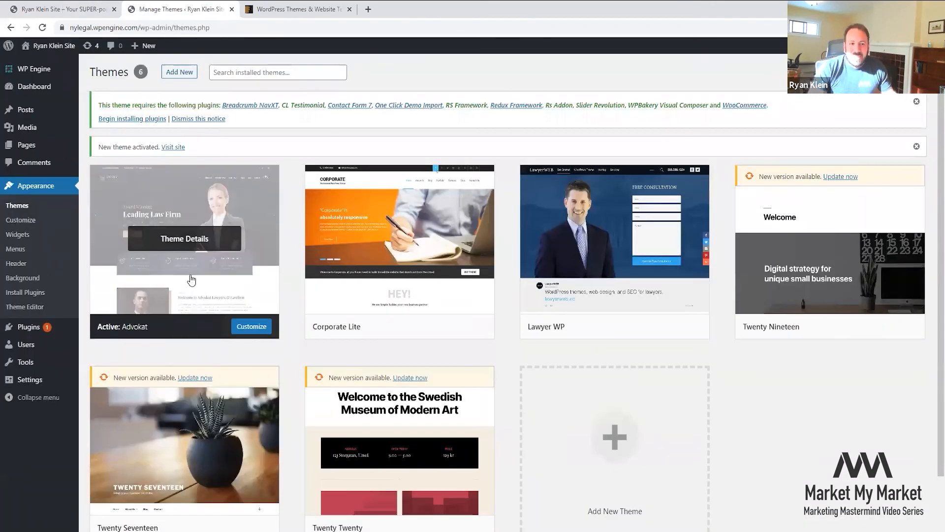
{"action": "left_click", "coordinate": [92, 4]}
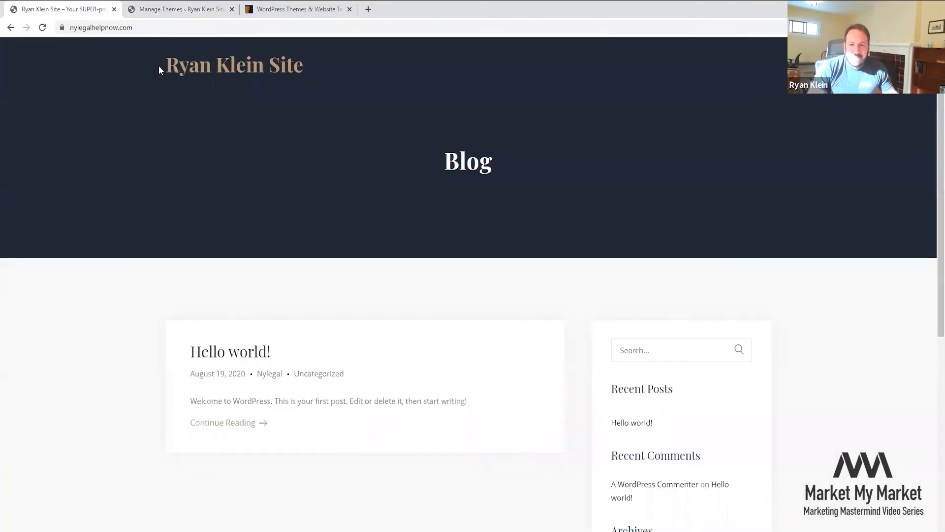